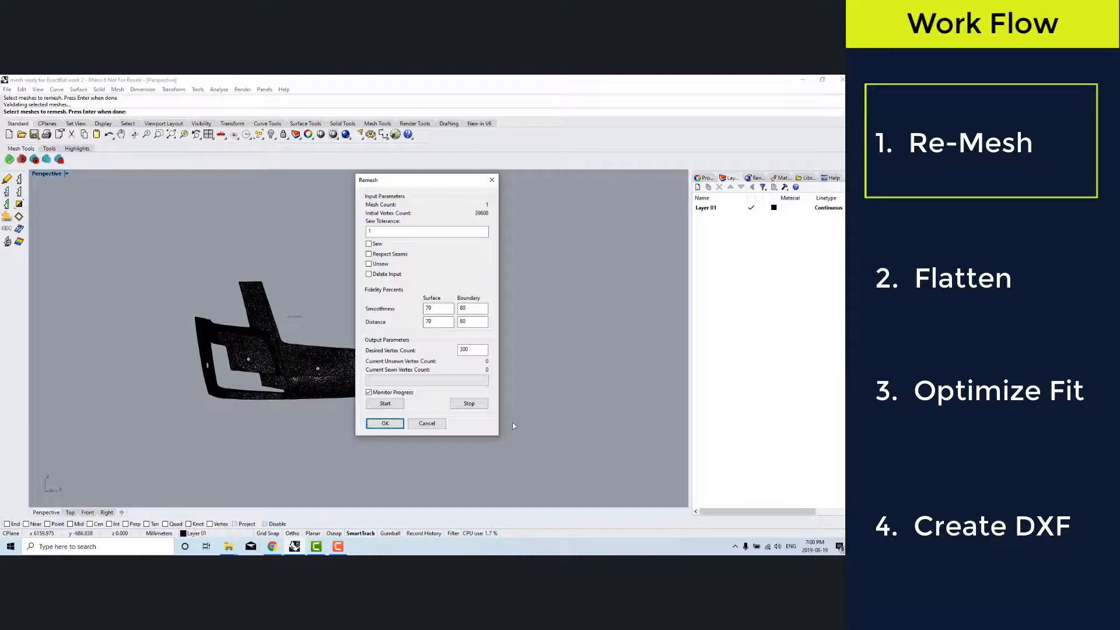
Enable Sew, Respect Seams, Unsew and Delete Input for the remesh, and set boundary smoothness and distance to 90.
click(369, 244)
click(370, 254)
click(371, 276)
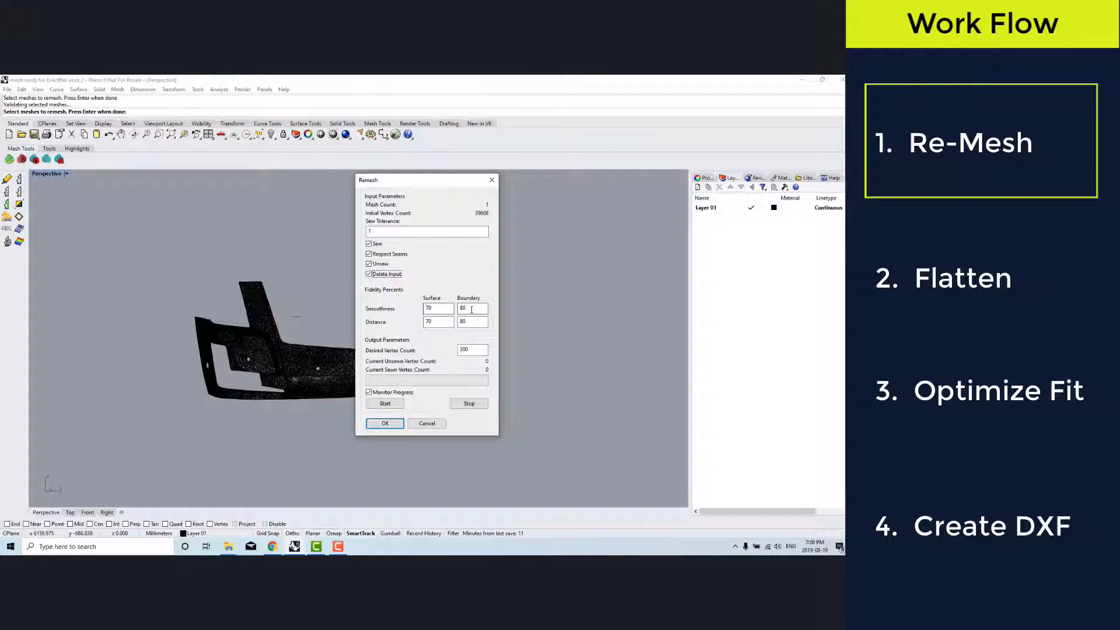
drag(471, 308, 380, 309)
click(466, 321)
text(90)
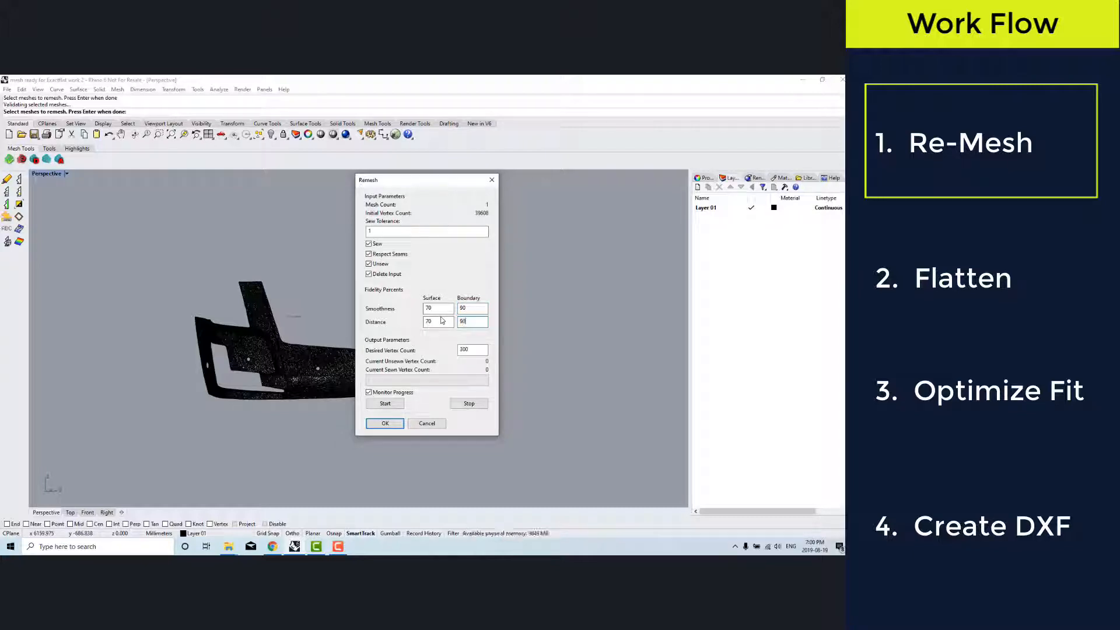
Set the desired vertex count to 3000, run the remesh on the bumper mesh and accept the result.
key(Tab)
click(385, 403)
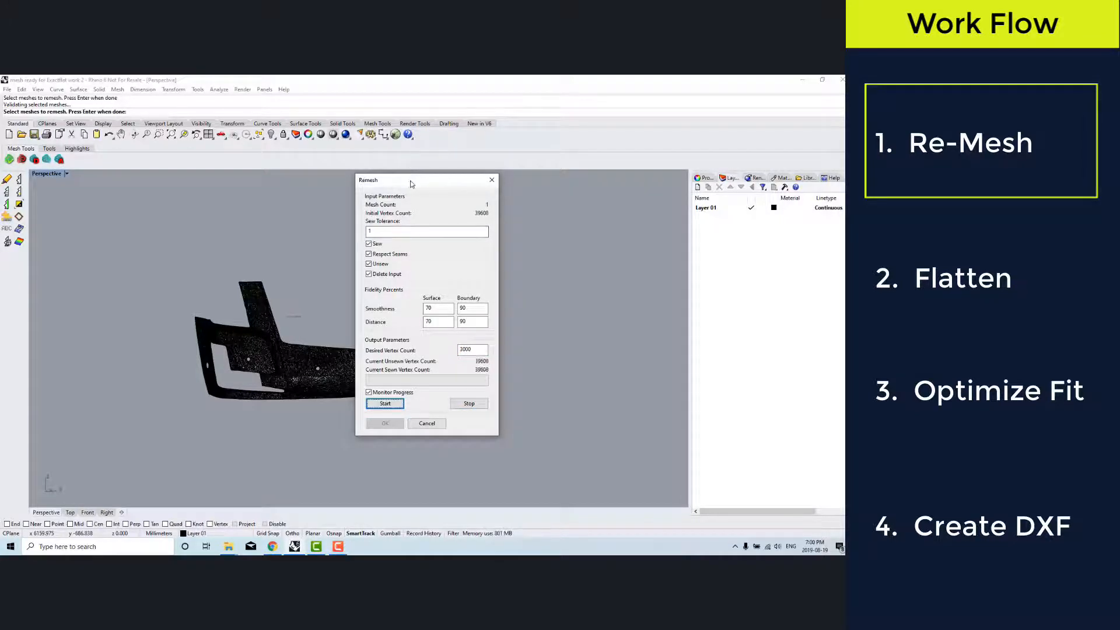
drag(413, 182, 632, 162)
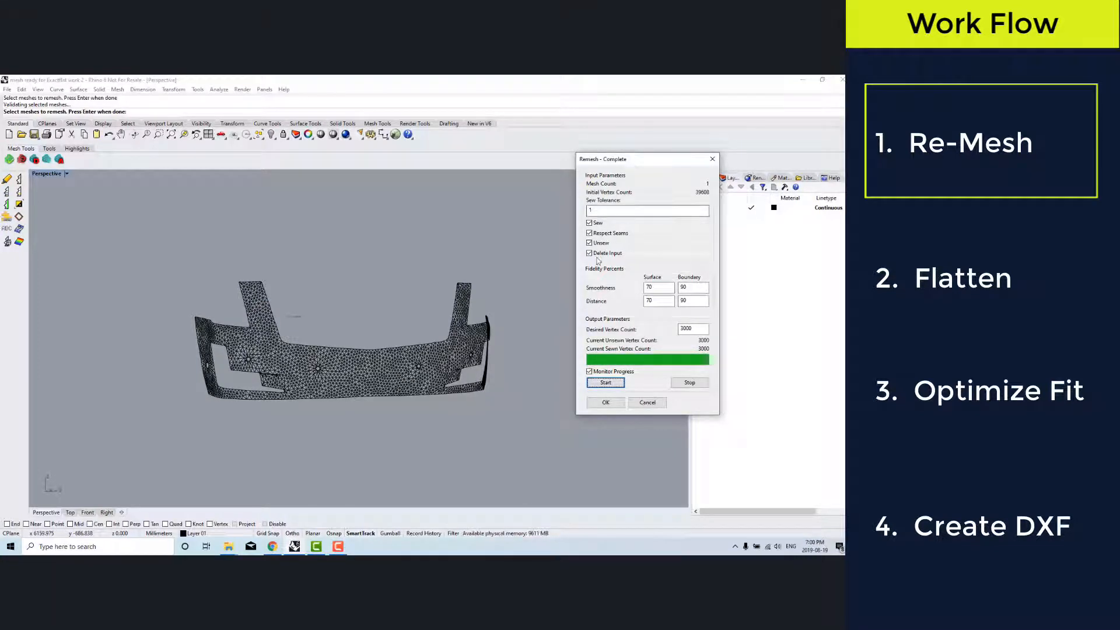
click(610, 405)
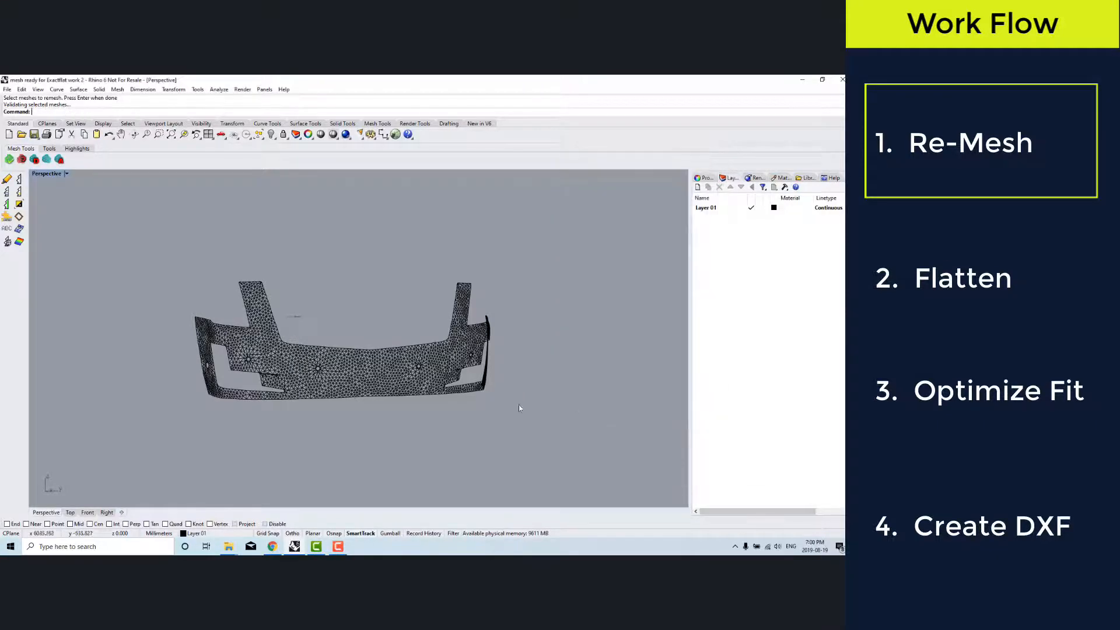
Set the Perspective view of the remeshed bumper to Shaded display mode.
right_drag(519, 406, 472, 406)
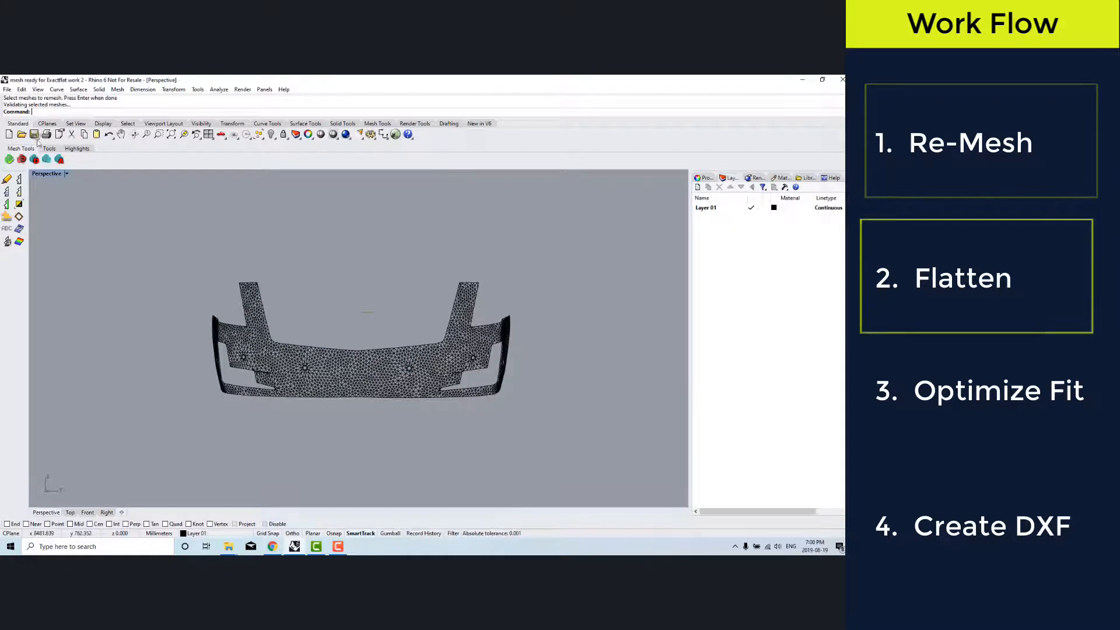
click(68, 174)
click(66, 207)
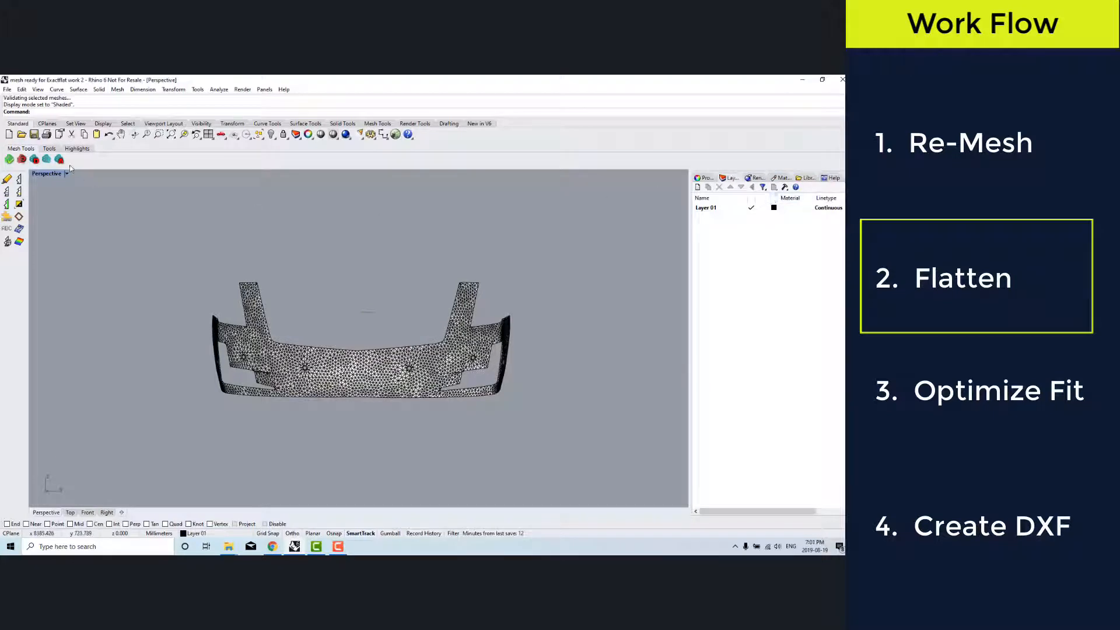
Flatten the whole remeshed bumper into a 2D pattern with the ExactFlat flatten tool.
click(49, 149)
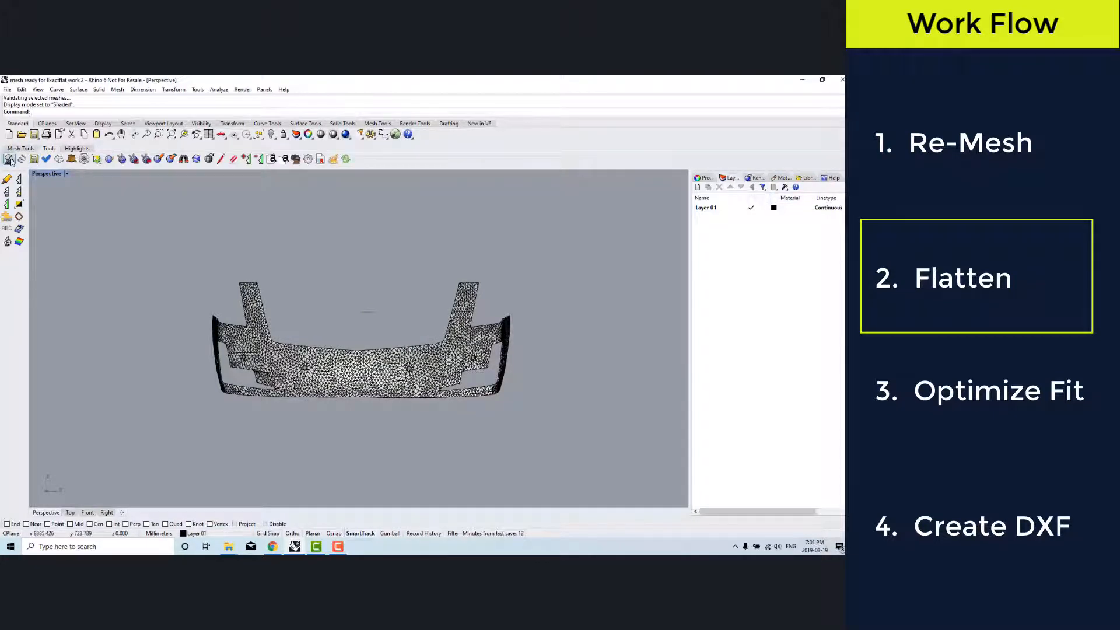
click(8, 158)
drag(135, 219, 544, 452)
key(Return)
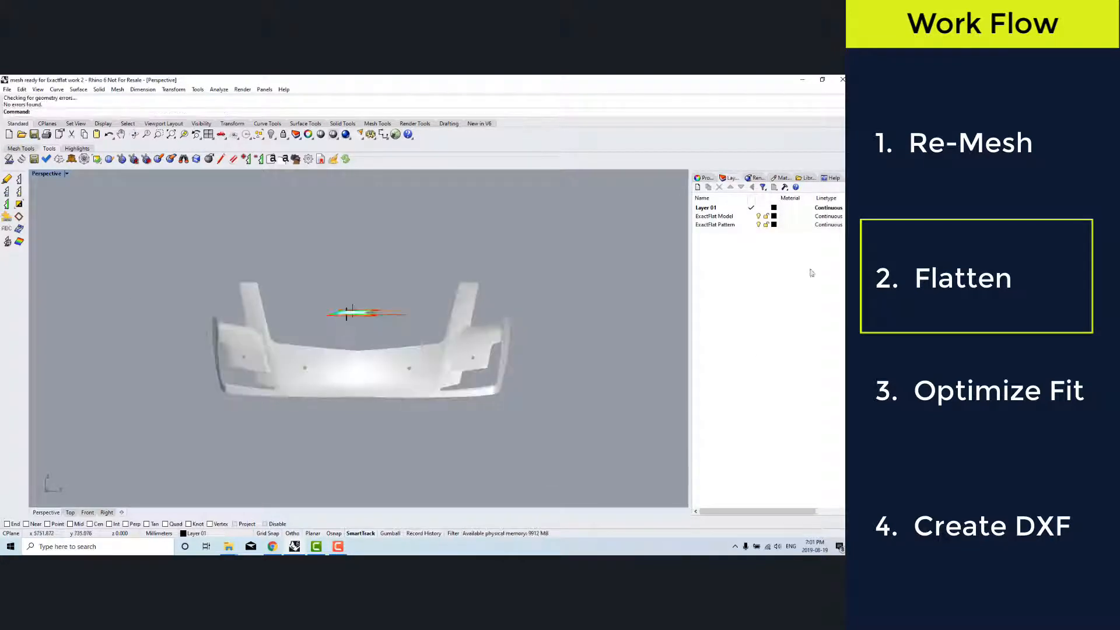
Make ExactFlat Pattern the current layer and turn off the ExactFlat Model and Layer 01 layers.
click(751, 225)
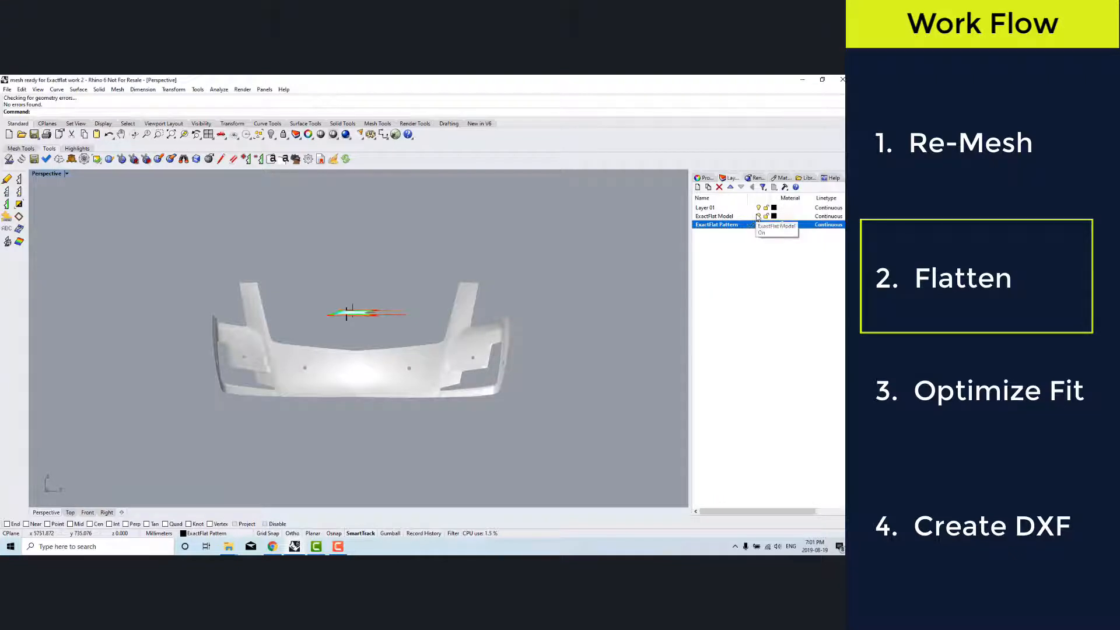
click(758, 216)
click(758, 207)
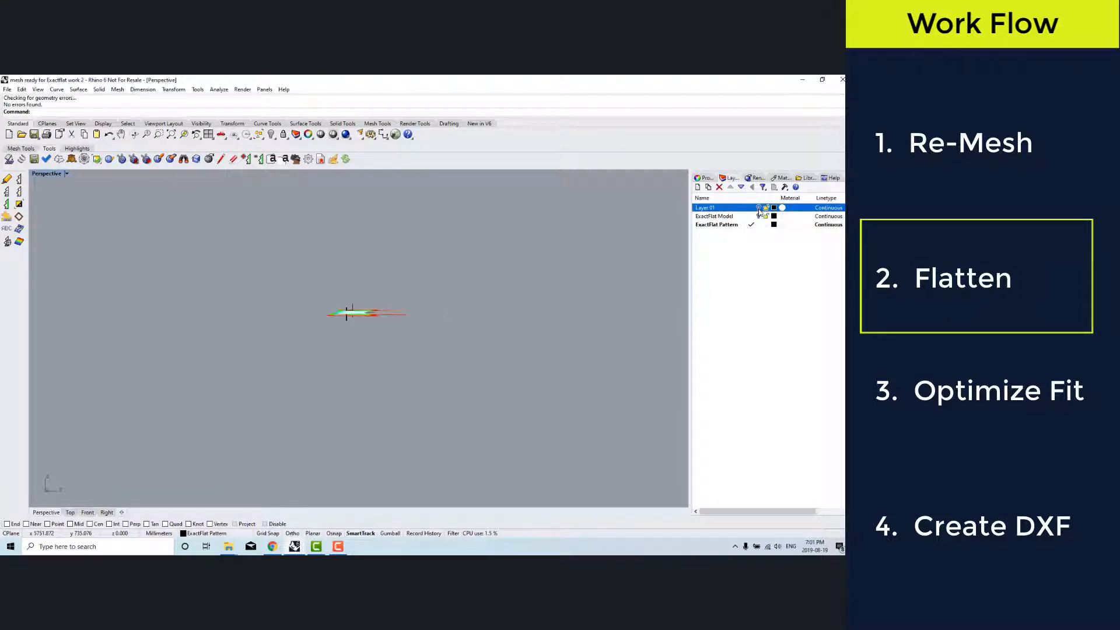
Show the flattened pattern in a maximized Top view, zoomed to its extents, in Shaded display mode.
double_click(58, 174)
double_click(40, 175)
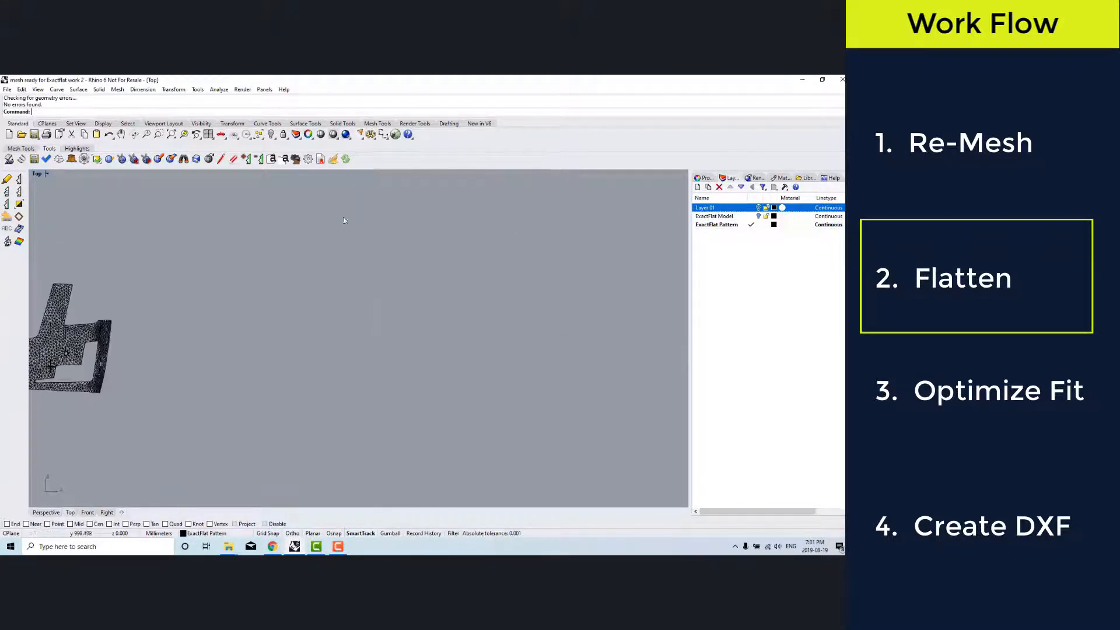
click(171, 134)
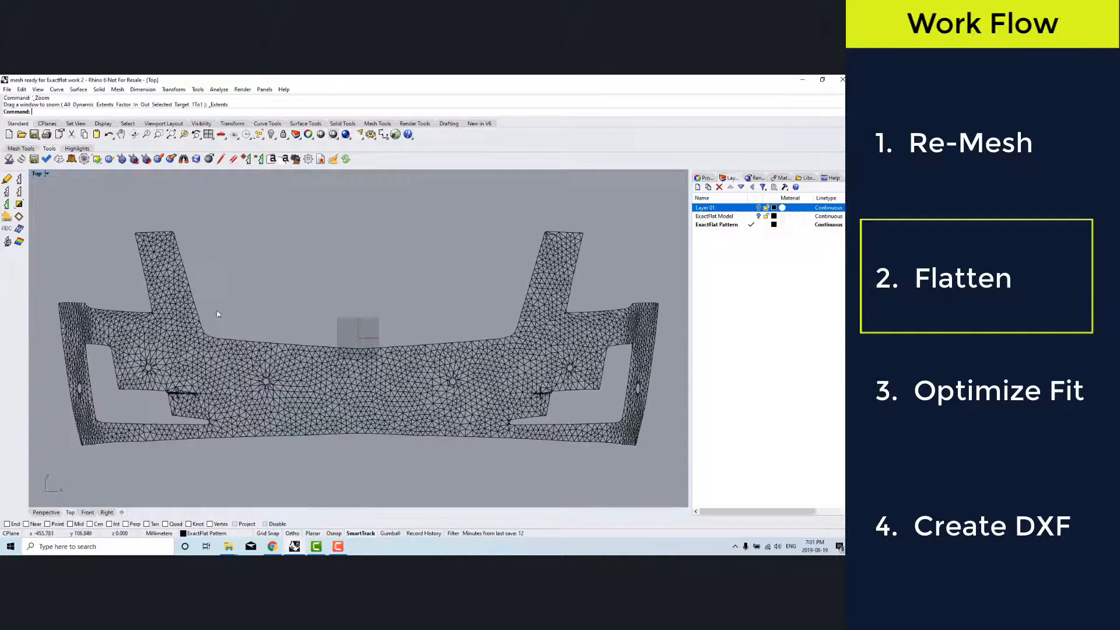
click(46, 174)
click(59, 206)
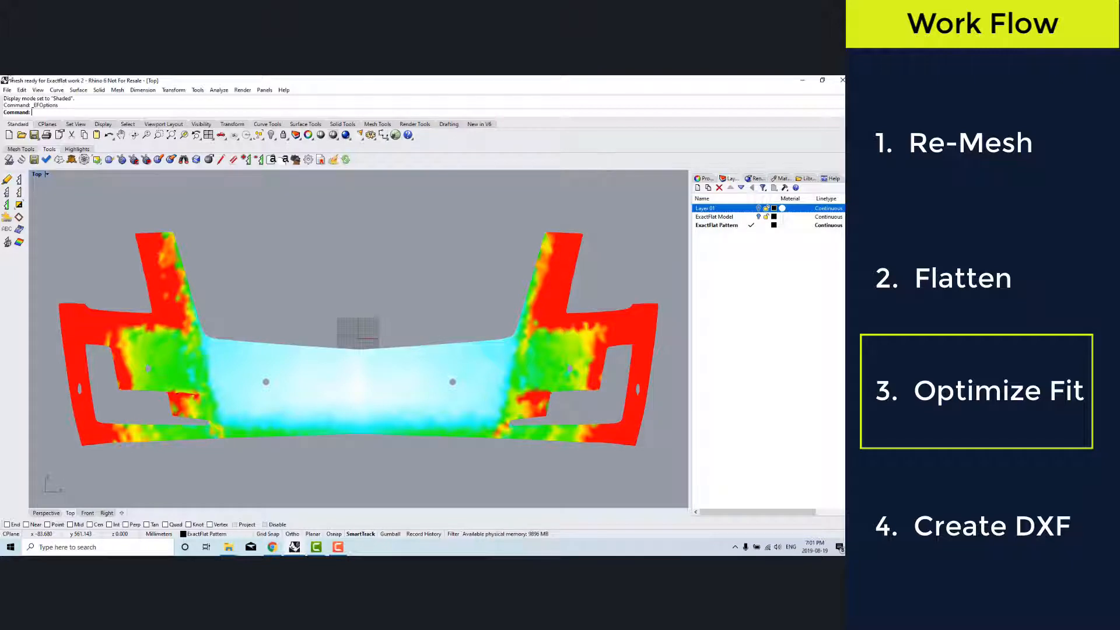
Optimize the fit of the flattened pattern with the Spring tool, using the default settings and the single material Cotton 1.
click(21, 160)
click(332, 387)
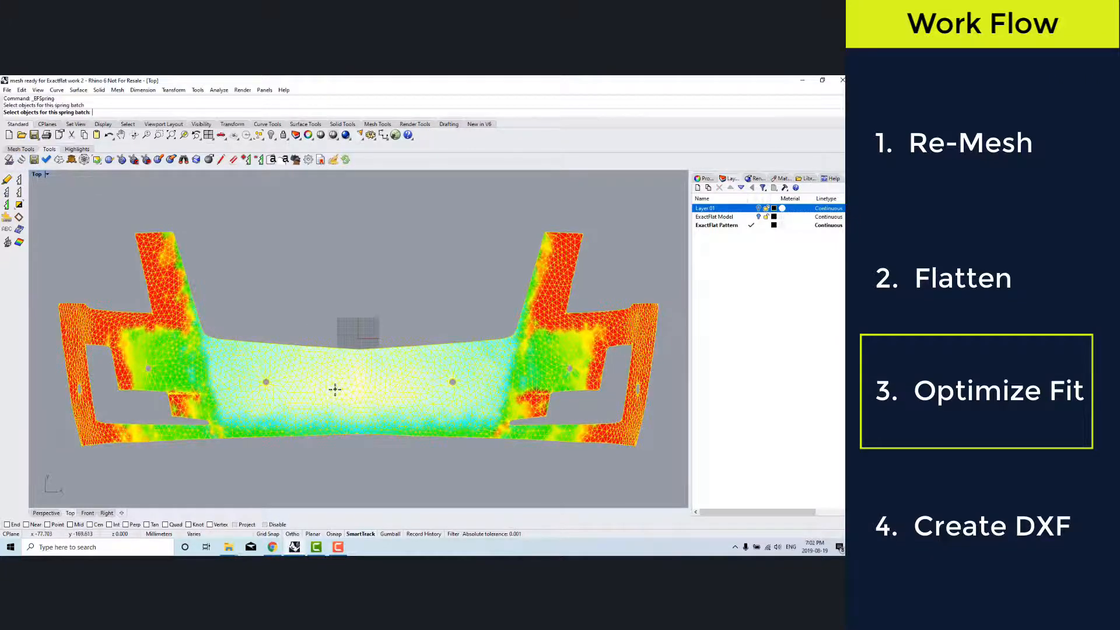
key(Return)
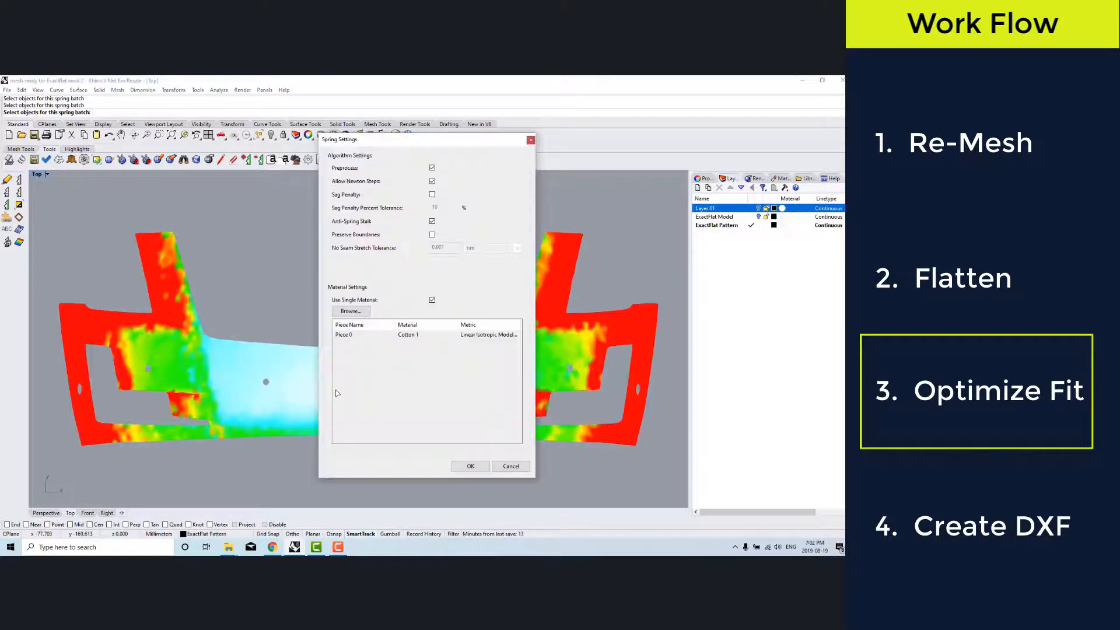
click(475, 465)
drag(474, 189, 835, 91)
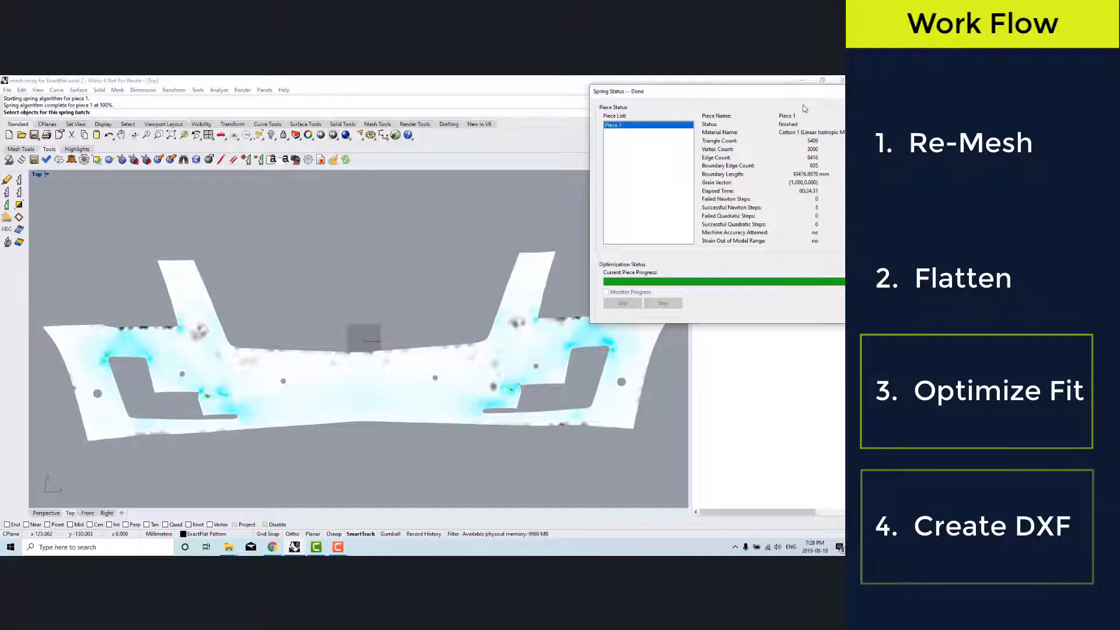
drag(791, 93, 709, 118)
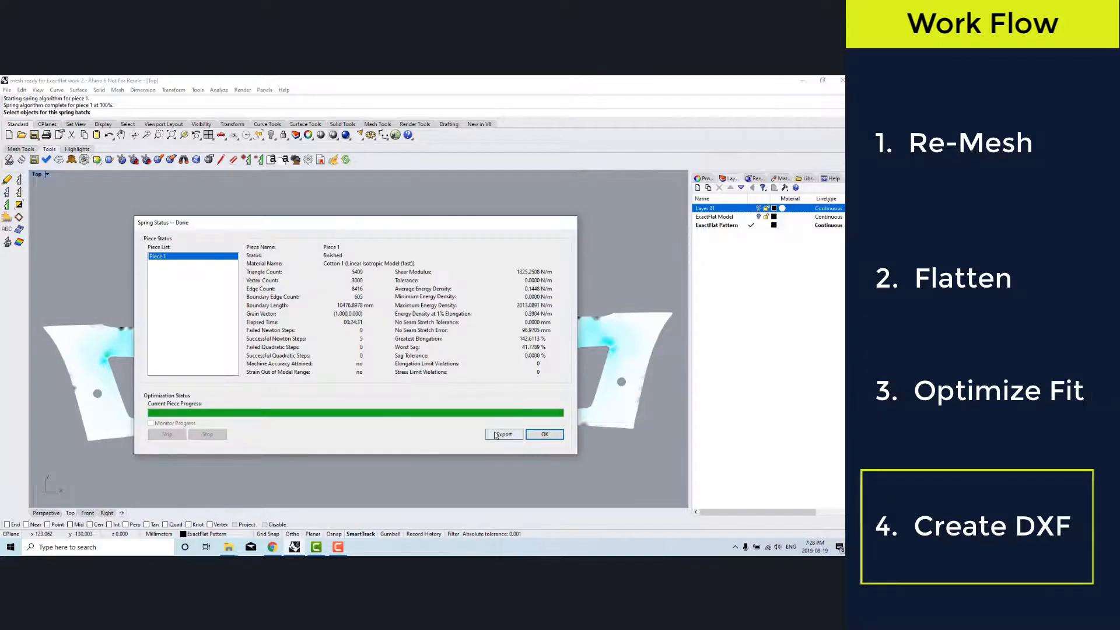
click(542, 437)
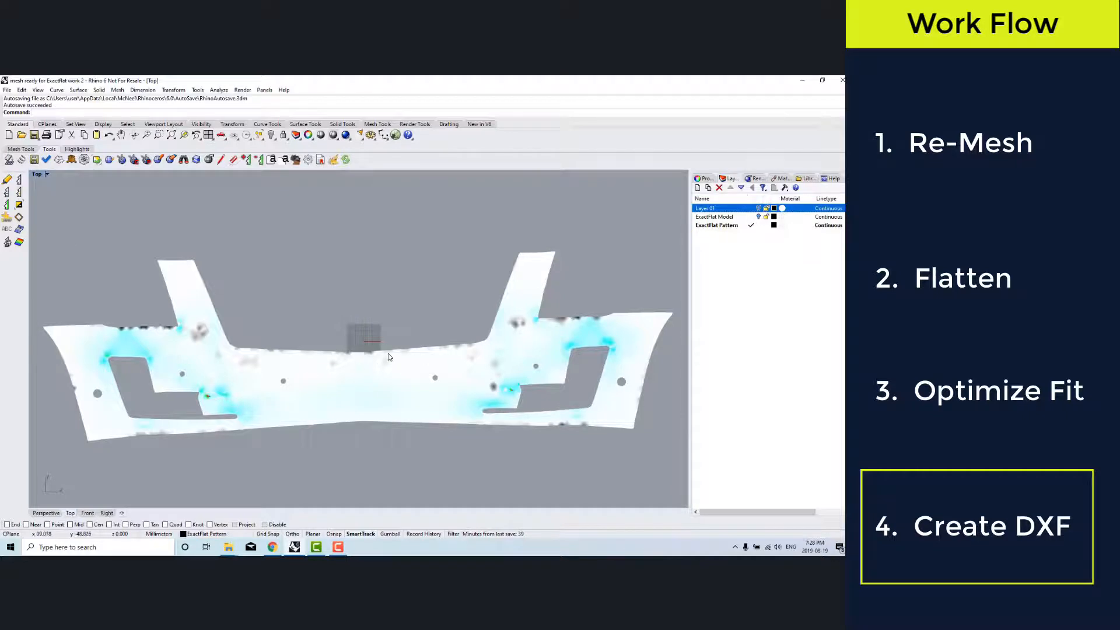
Export the optimized pattern to the Desktop as an AutoCAD DXF file named test.
click(35, 165)
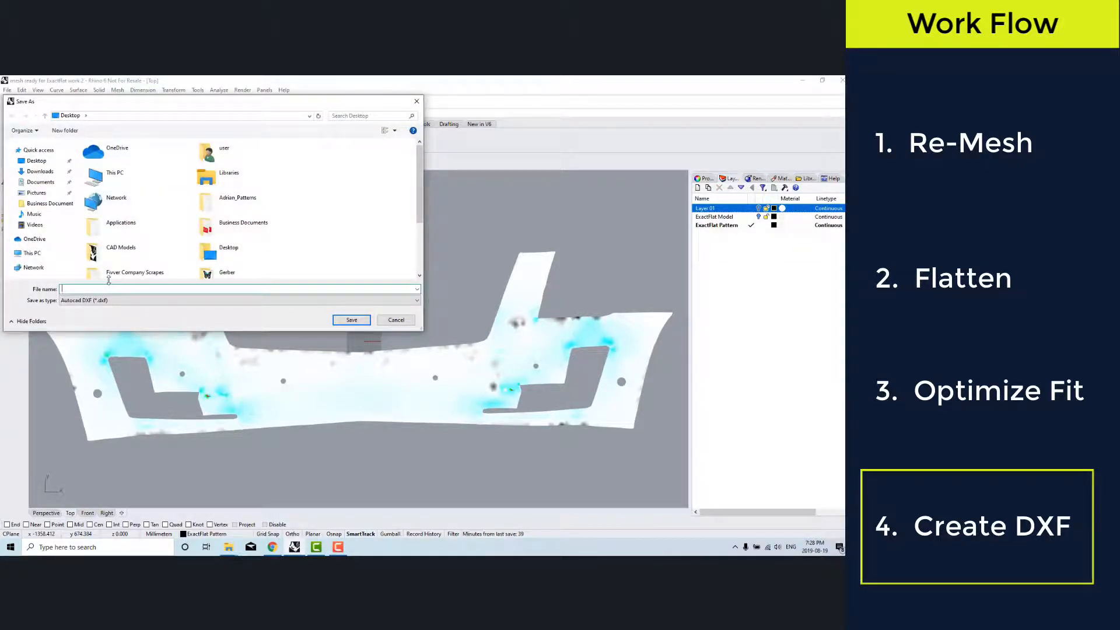
text(test)
key(Return)
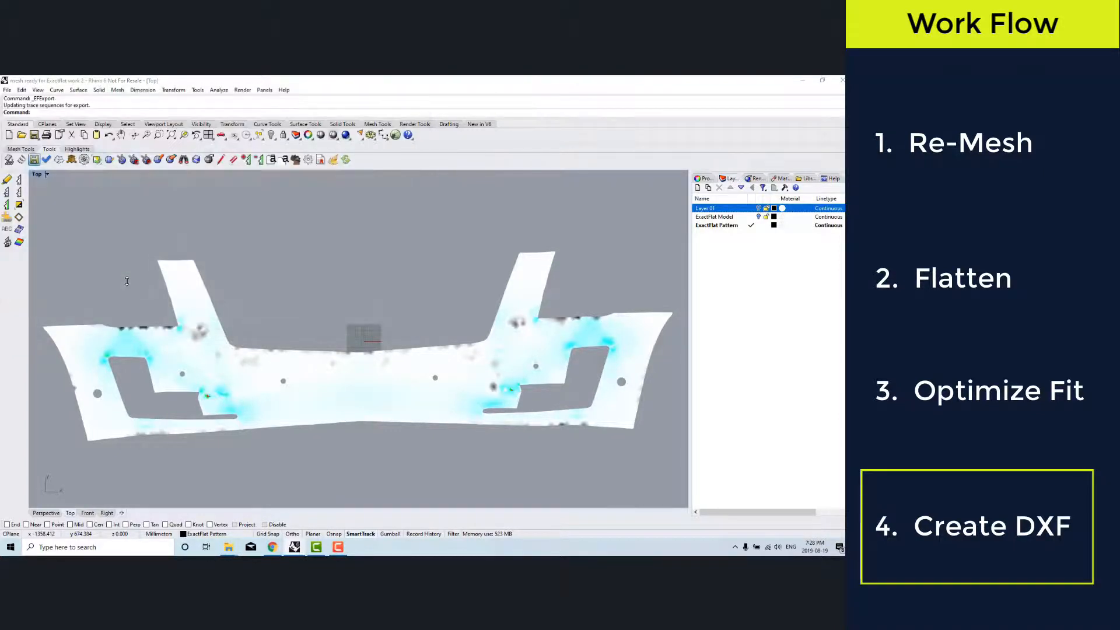
Open test.dxf from the Desktop without saving the current model, accepting the default import options in millimeters.
click(7, 90)
click(19, 111)
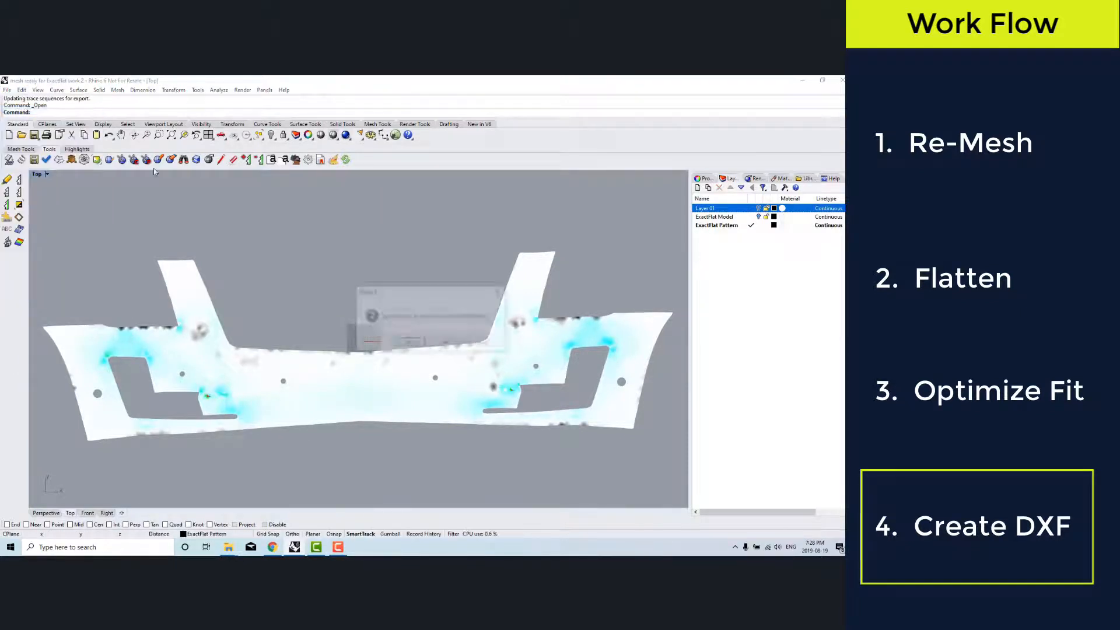
click(455, 342)
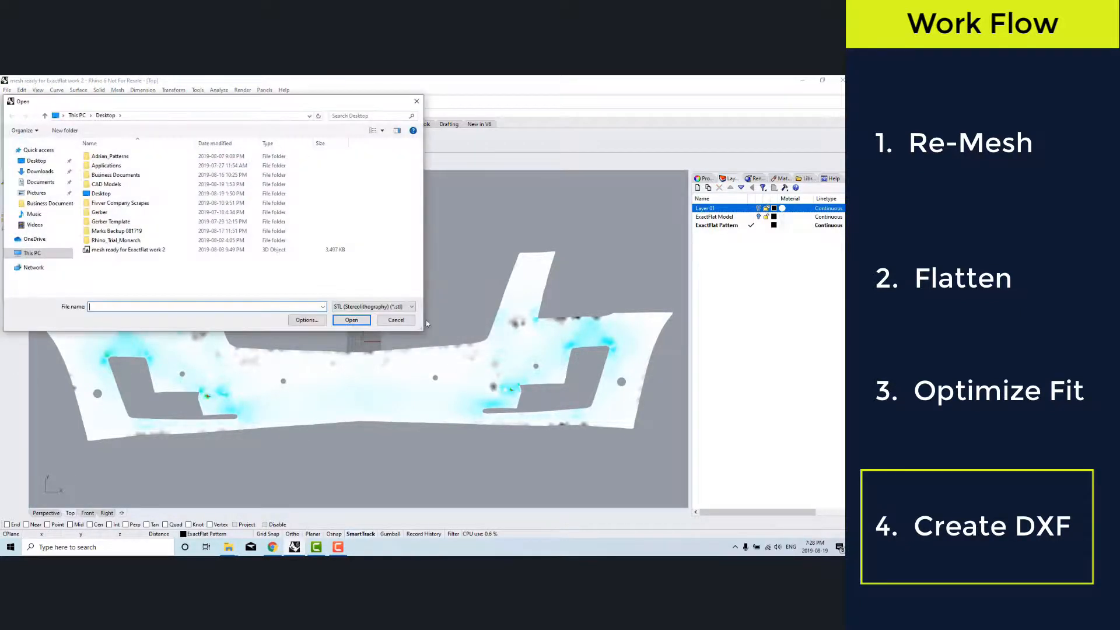
click(403, 306)
scroll(402, 339, up, 4)
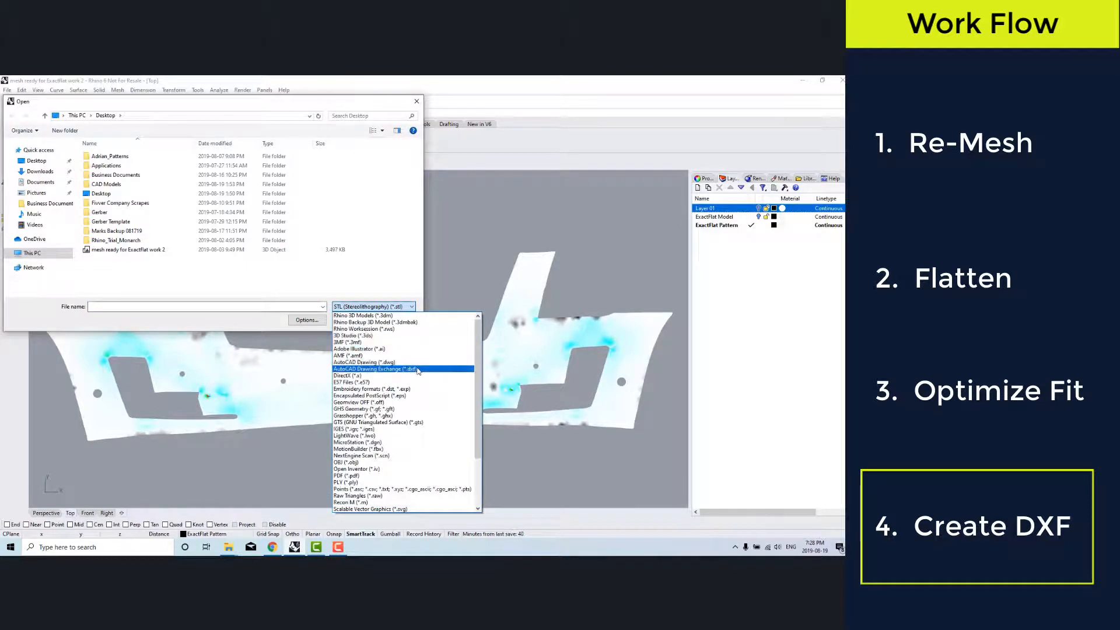
click(416, 368)
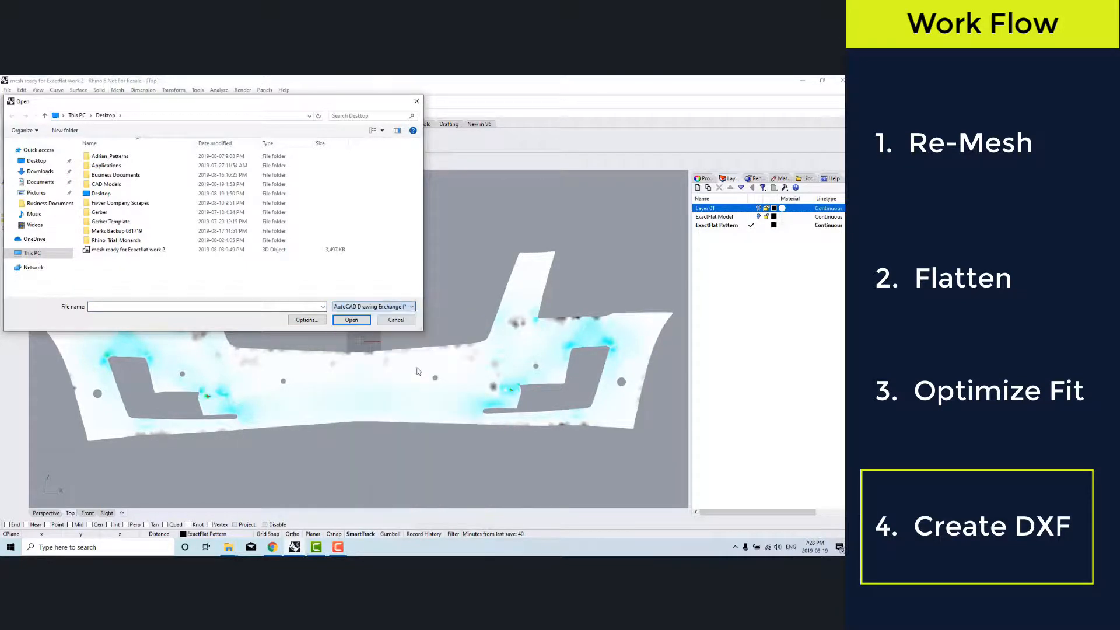
click(57, 117)
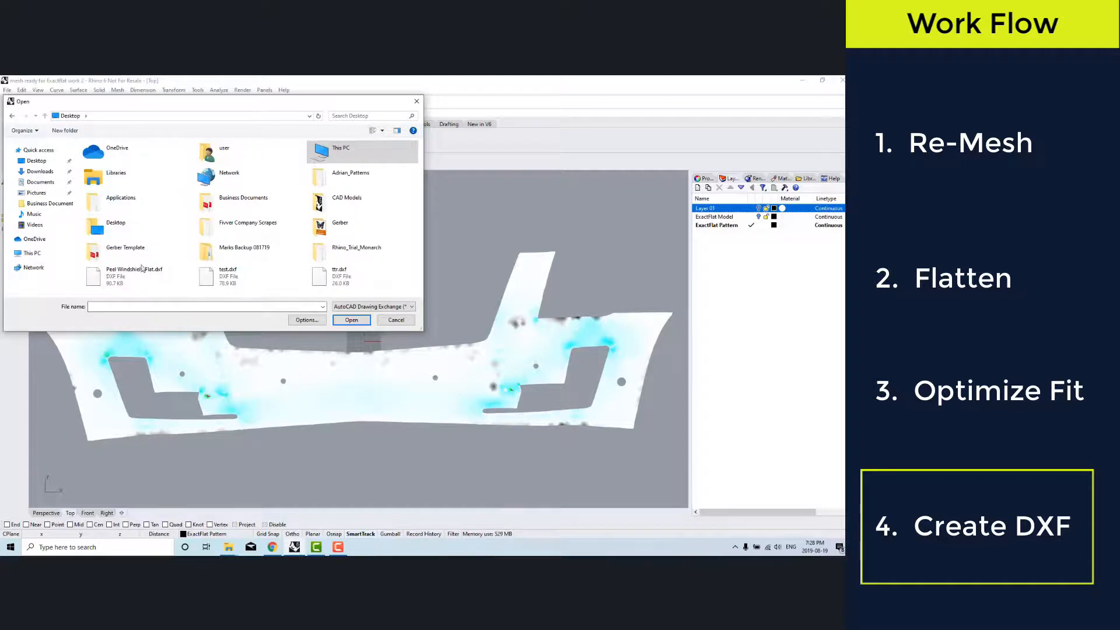
double_click(249, 279)
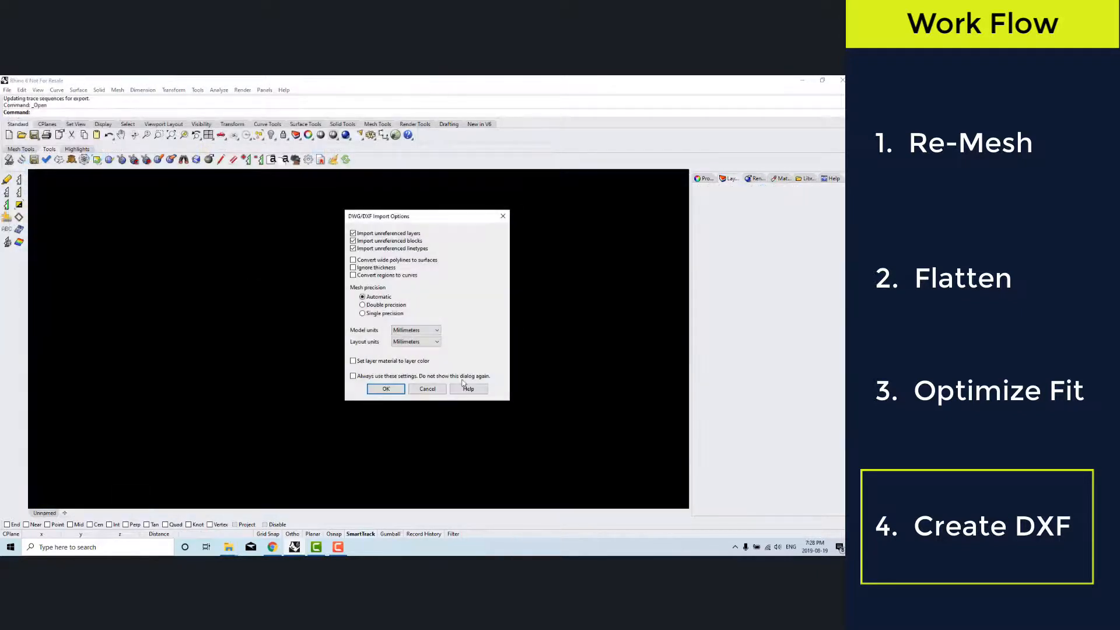
click(386, 388)
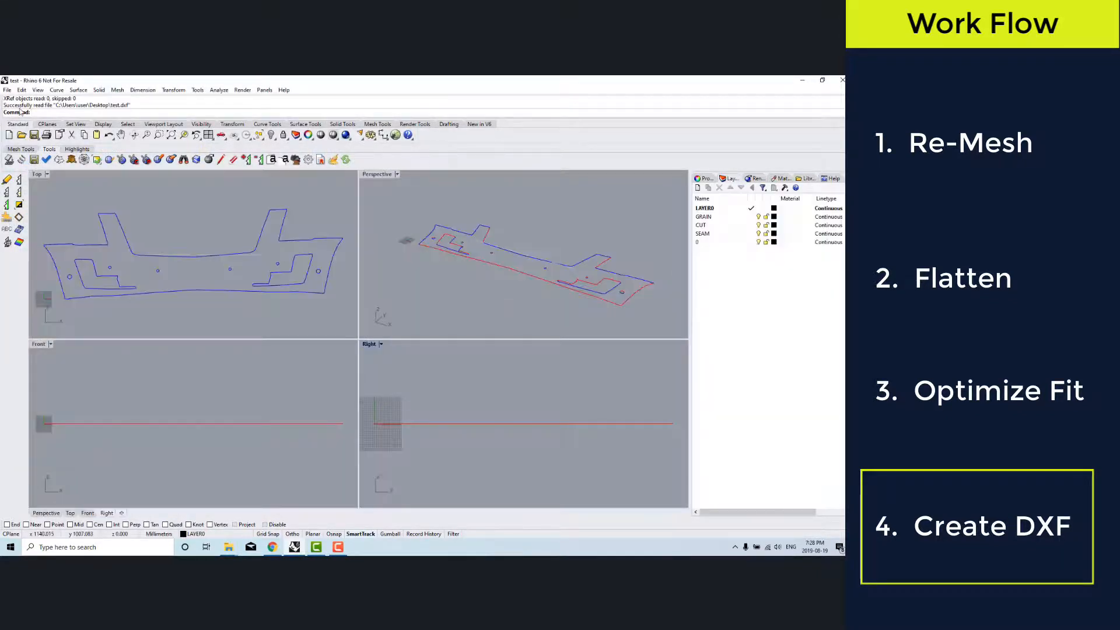
Maximize the Top view of the imported pattern and turn off the SEAM layer.
double_click(37, 175)
scroll(278, 295, down, 3)
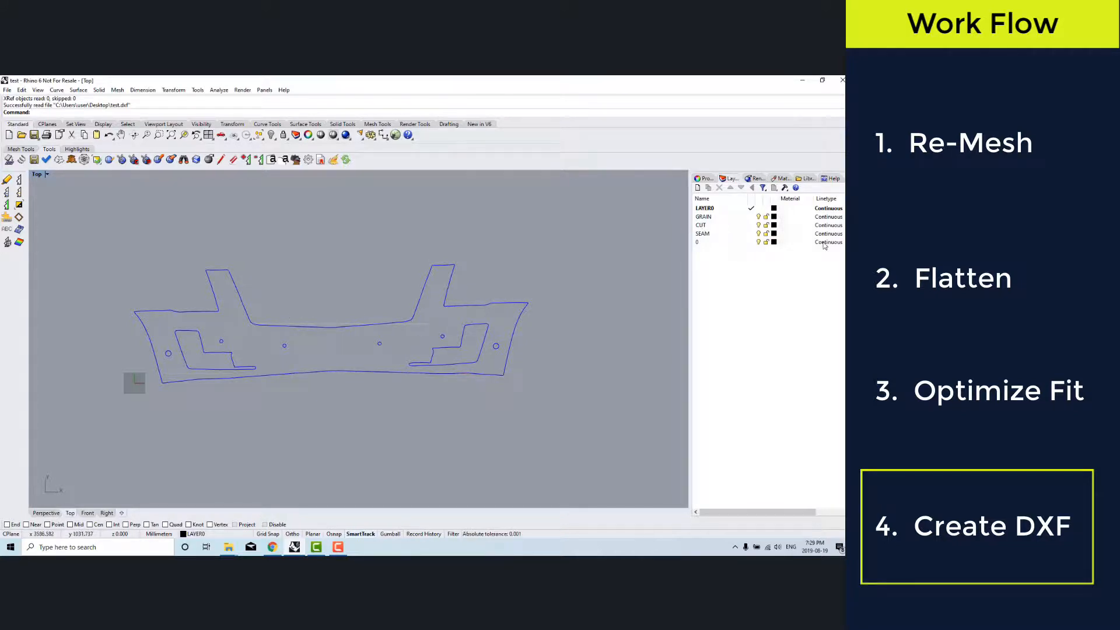
click(759, 233)
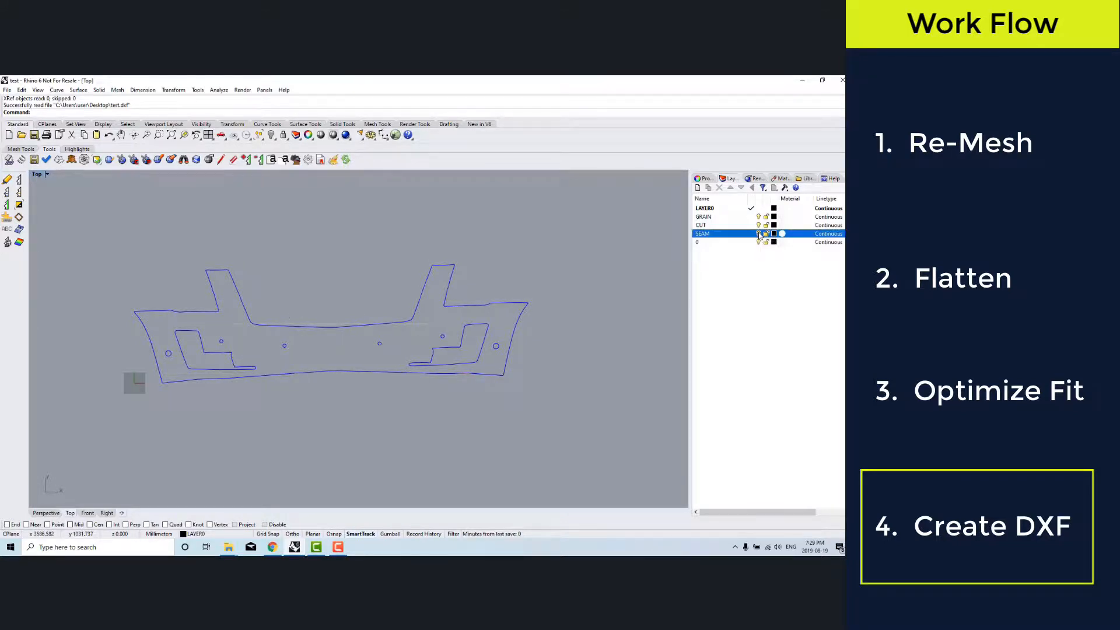
click(759, 233)
click(758, 233)
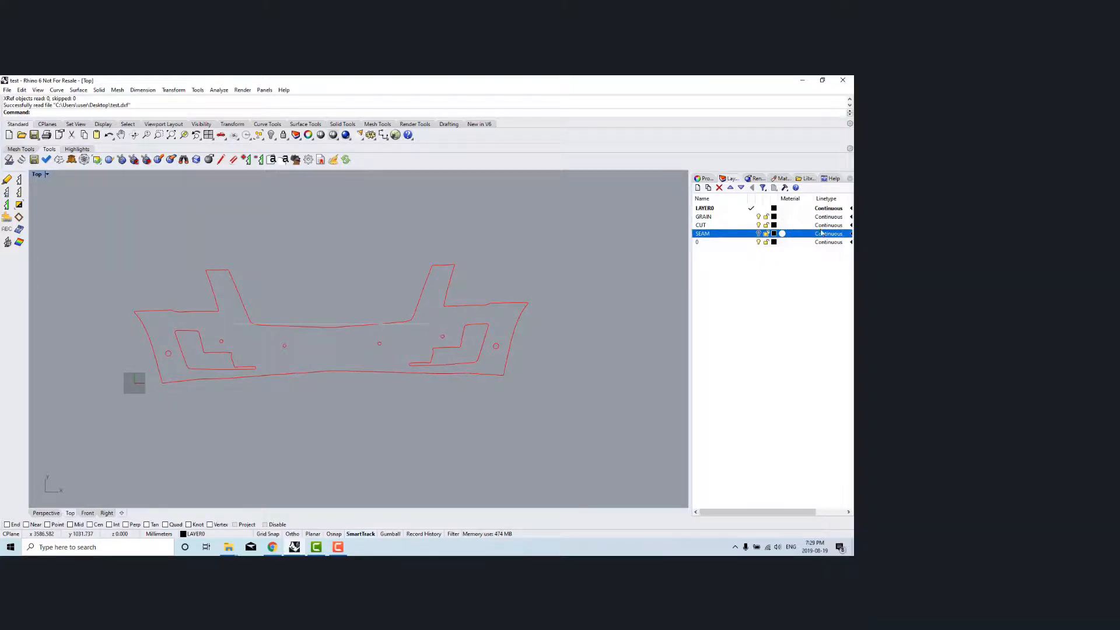